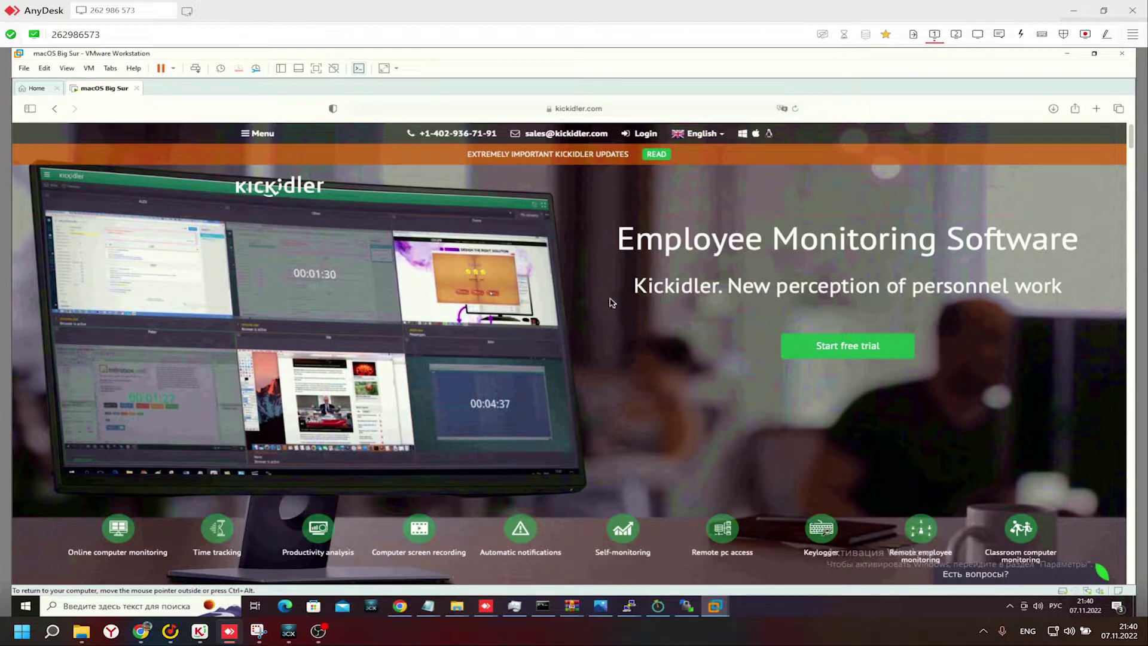
pyautogui.scroll(-1, 615, 334)
pyautogui.moveTo(598, 186)
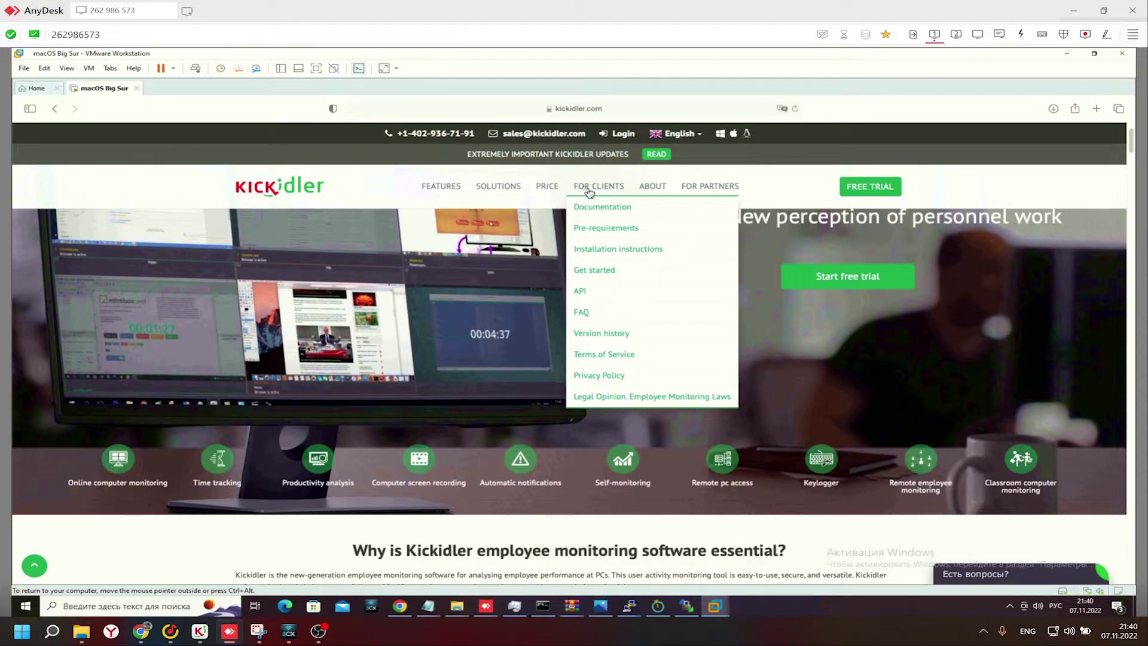
# - From Kickidler's macOS installation instructions, download viewer.pkg and grabberEM.pkg
pyautogui.click(619, 251)
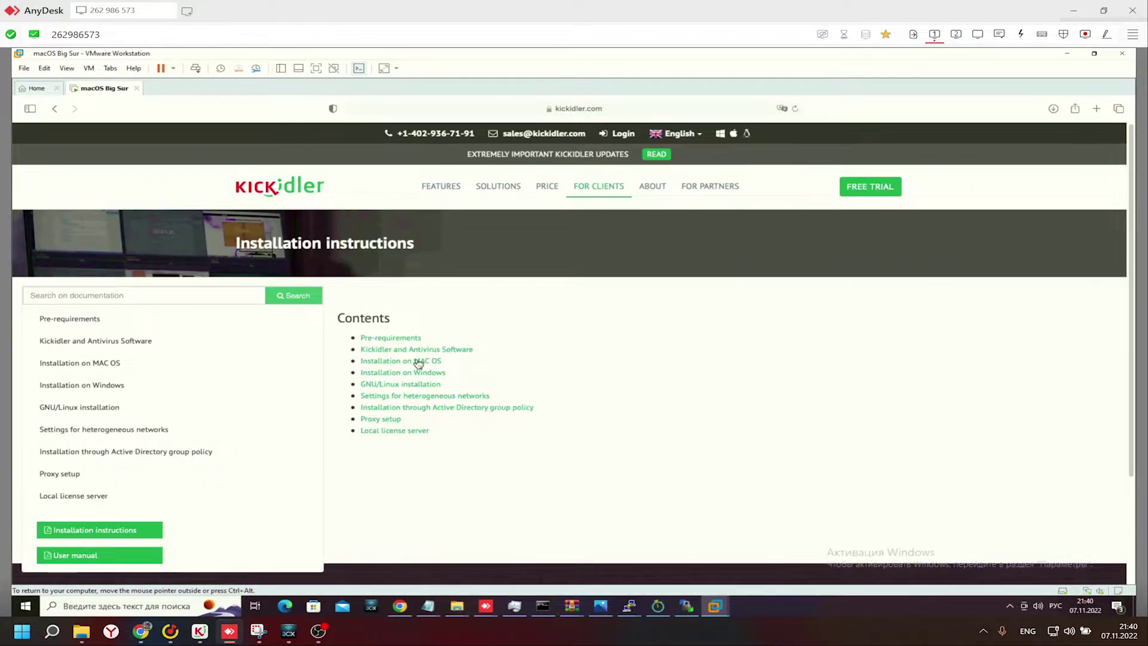
pyautogui.click(418, 363)
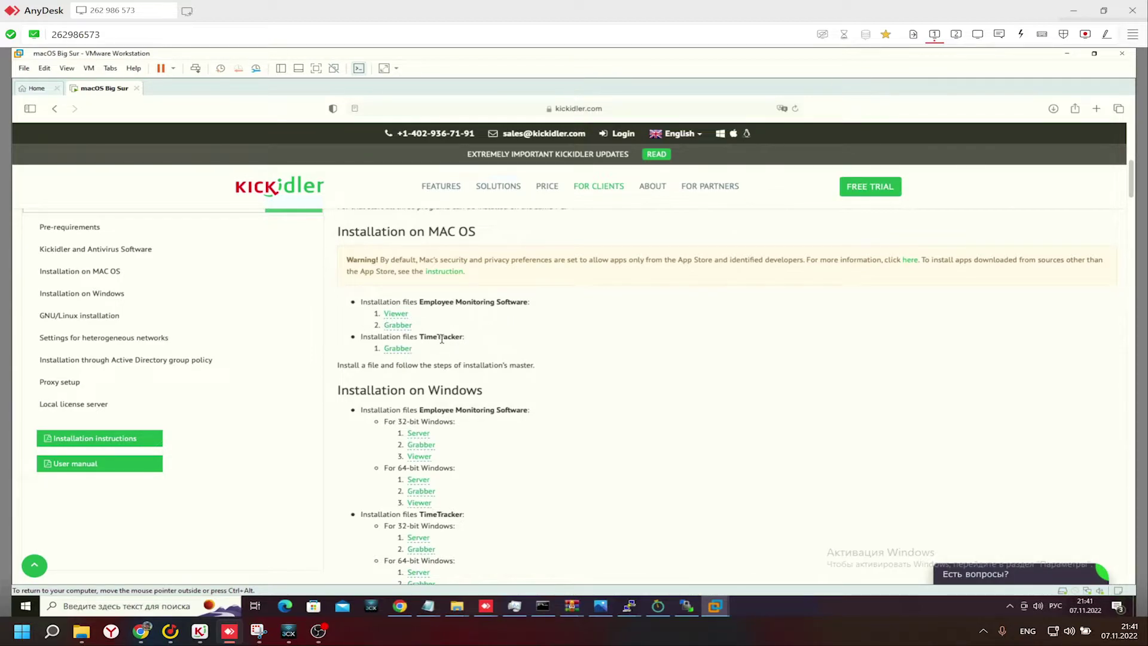
pyautogui.click(395, 320)
pyautogui.click(396, 325)
pyautogui.click(397, 326)
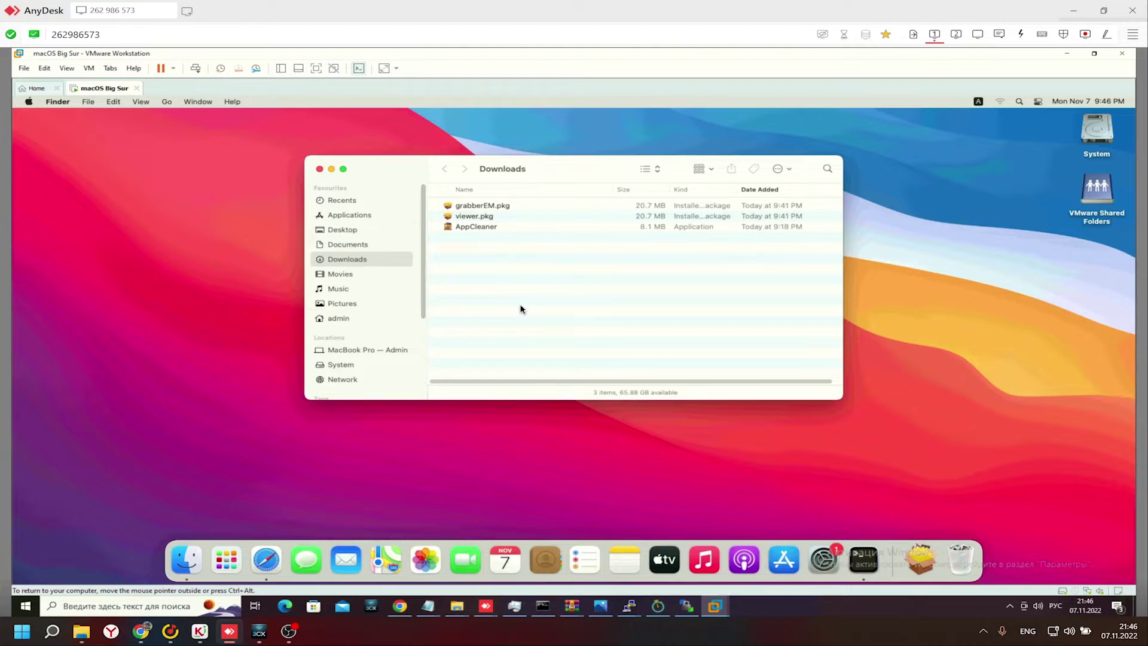
# - Open viewer.pkg anyway, bypassing the unverified-developer warning, to reach the Viewer installer
pyautogui.doubleClick(489, 219)
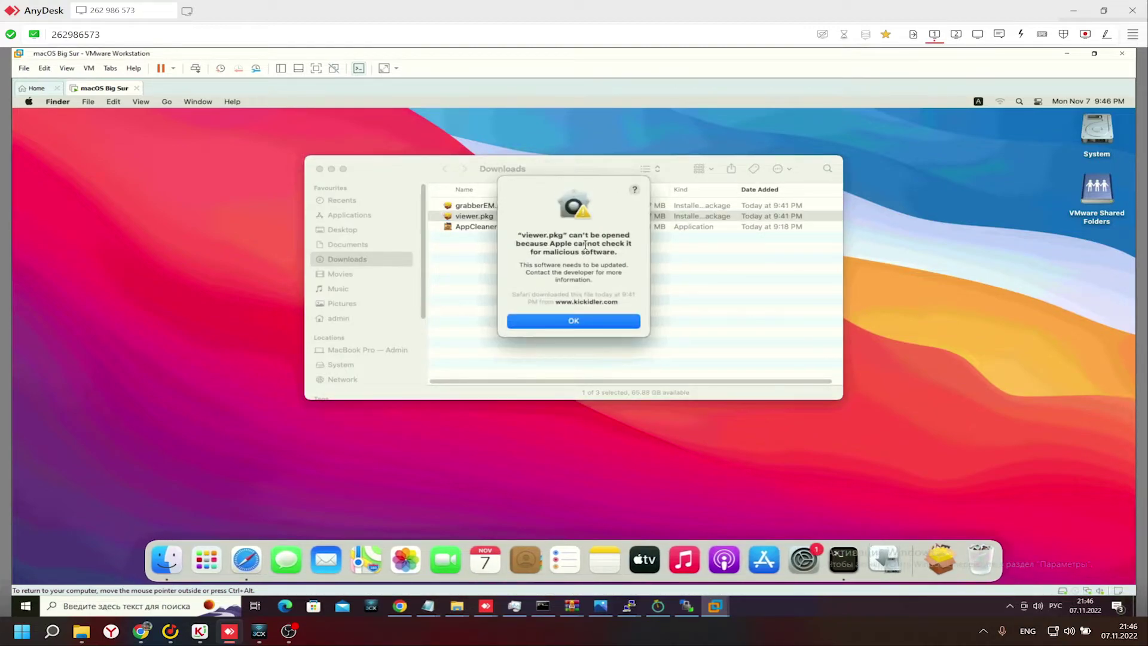
pyautogui.click(582, 325)
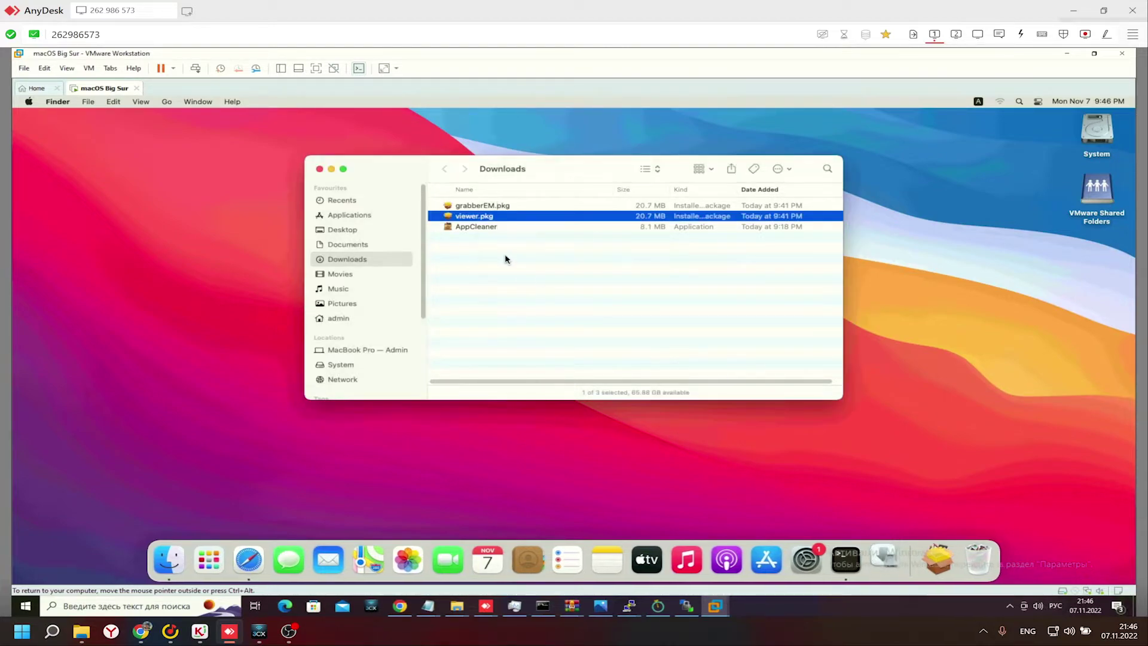
pyautogui.rightClick(472, 218)
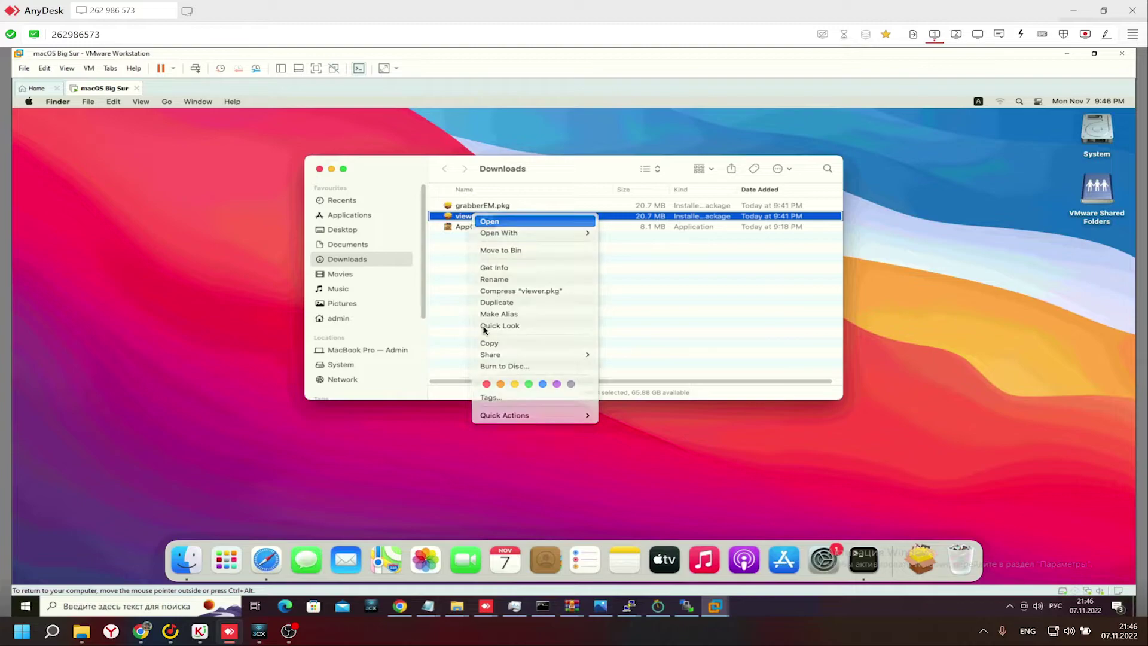
pyautogui.press('Return')
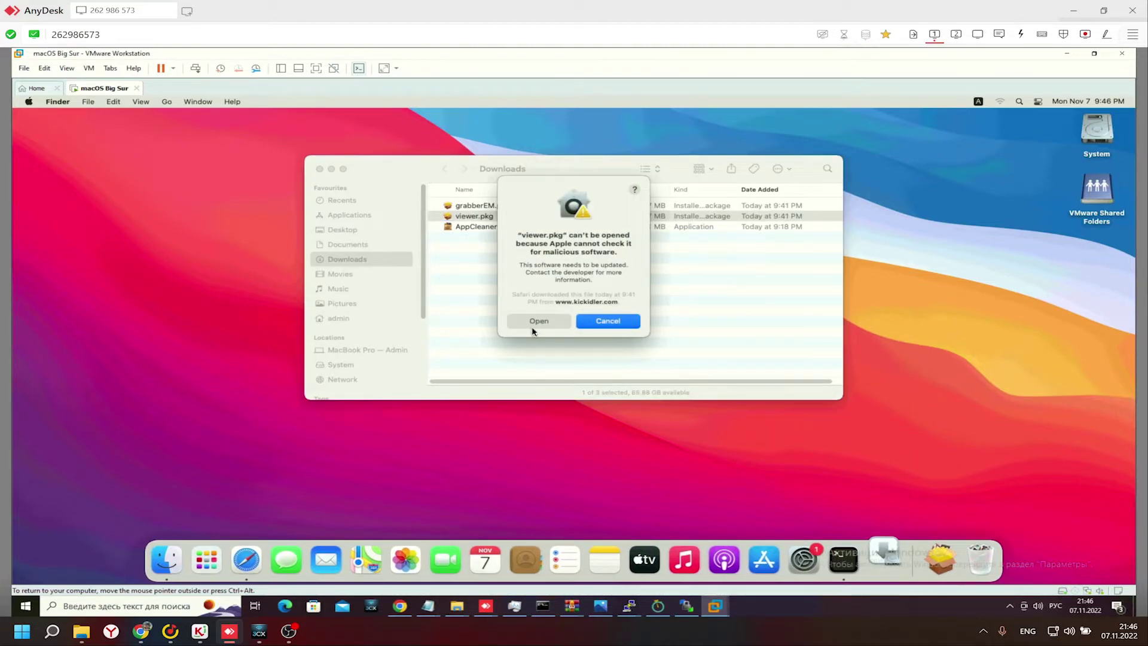
pyautogui.click(538, 323)
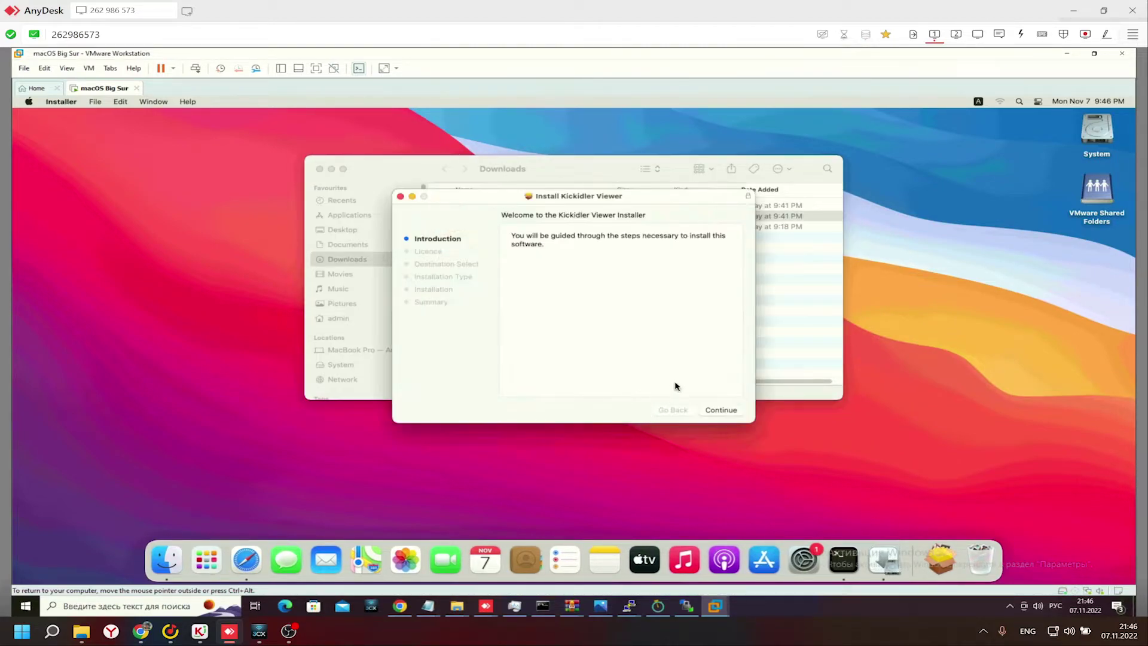
# - Advance through the Kickidler Viewer introduction, agree to the licence, and start a standard install
pyautogui.click(723, 410)
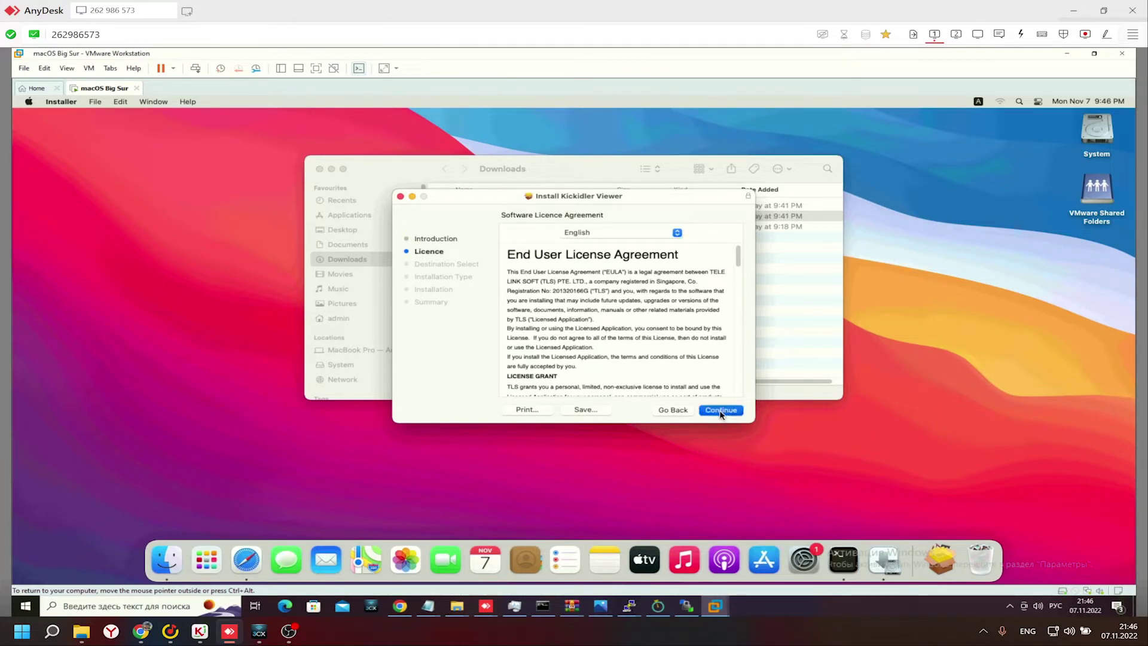
pyautogui.click(721, 411)
pyautogui.click(692, 343)
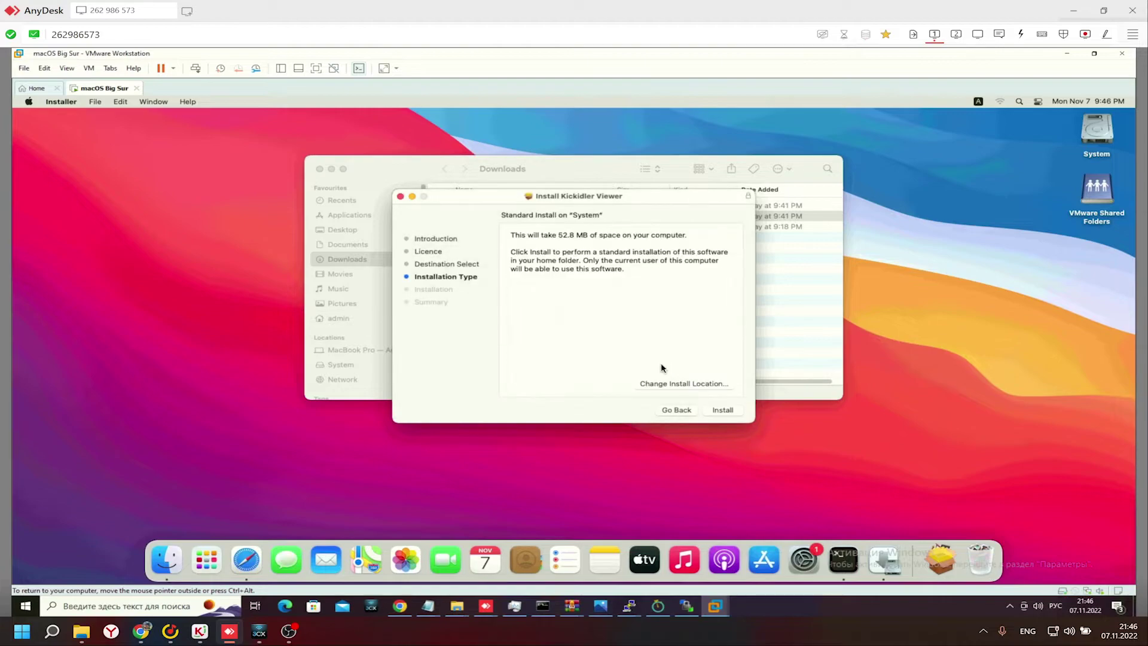
pyautogui.click(735, 412)
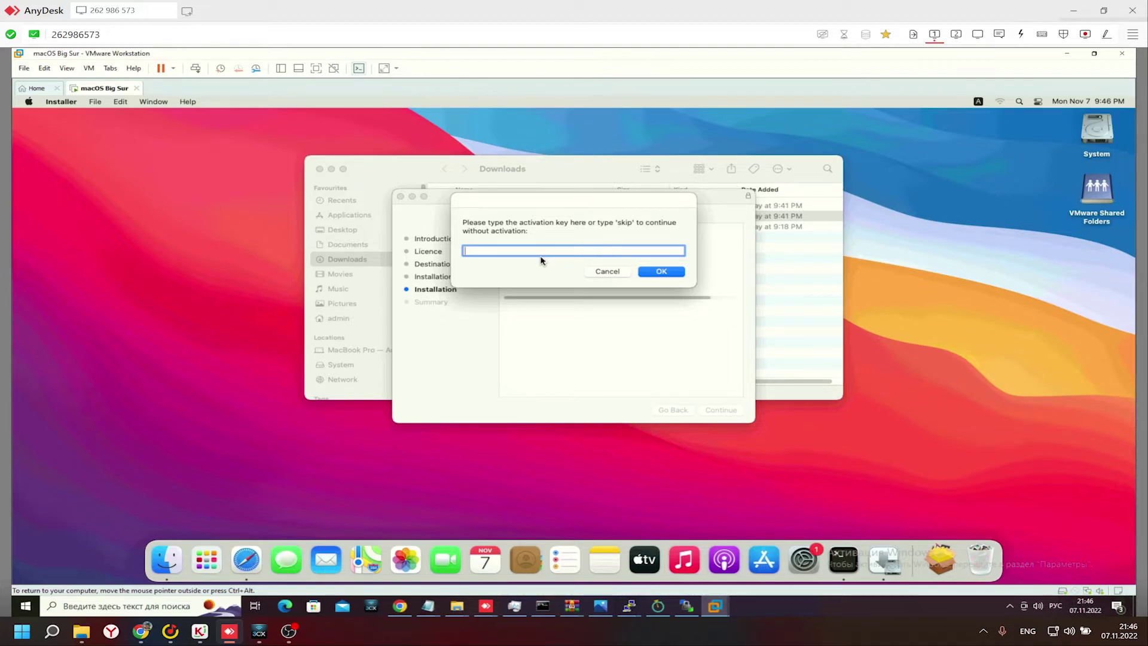
pyautogui.write('sk')
pyautogui.write('ip')
# - Skip Viewer activation, close the successful installer, and keep viewer.pkg in Downloads
pyautogui.press('Return')
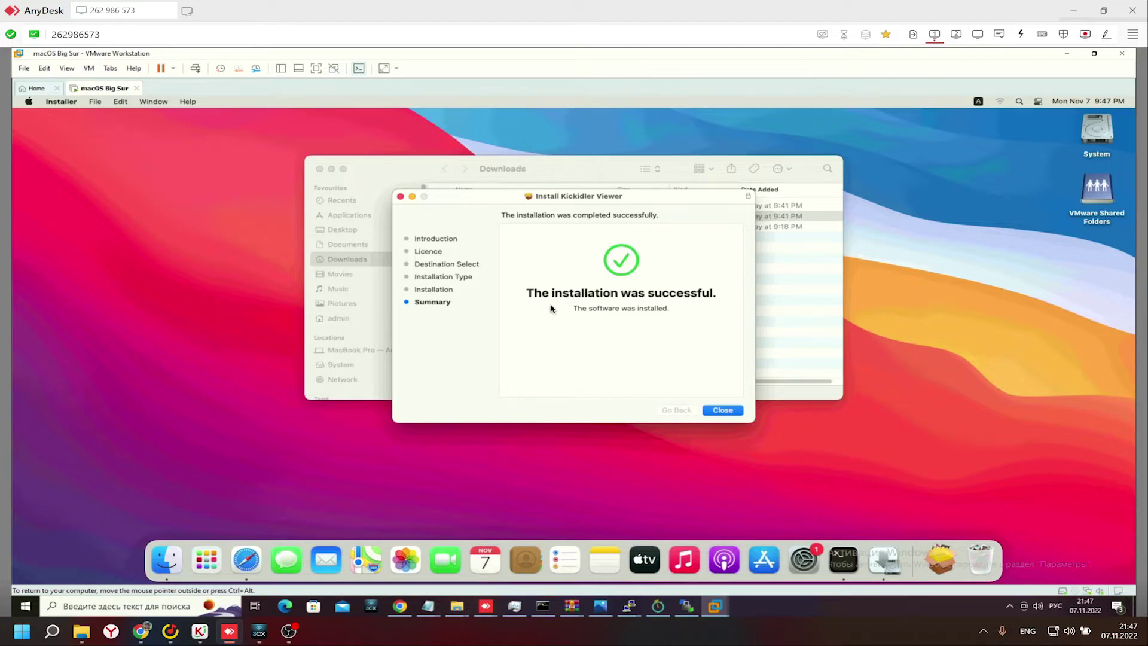
pyautogui.click(723, 411)
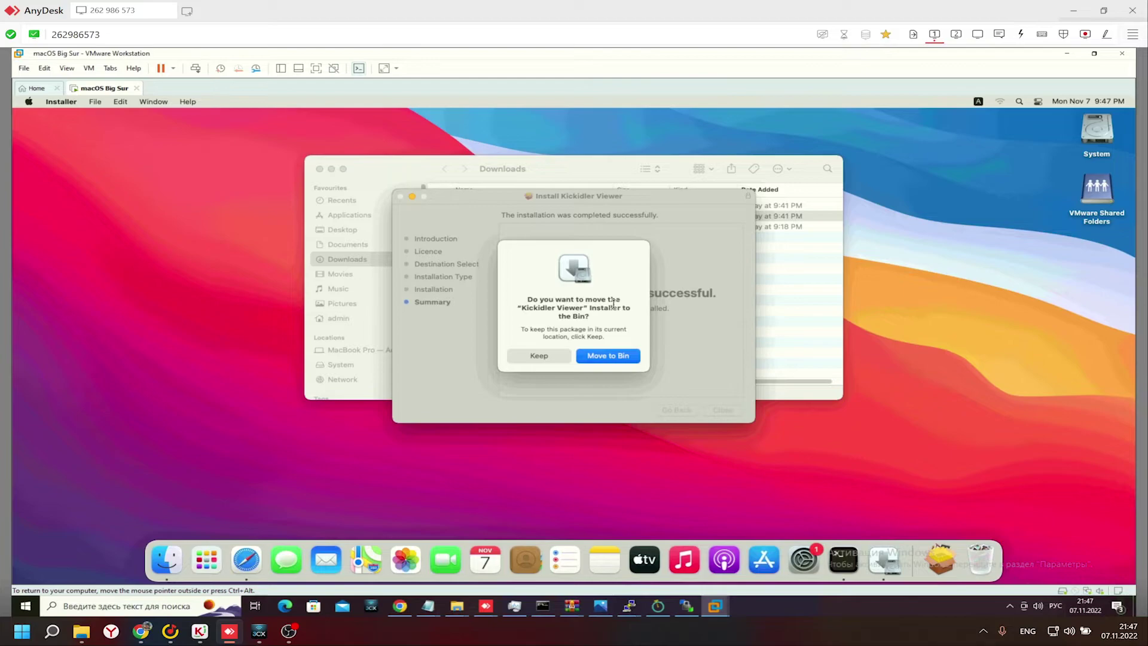
pyautogui.click(546, 359)
# - Launch grabberEM.pkg, agree to its licence, and start the standard Grabber installation
pyautogui.click(495, 266)
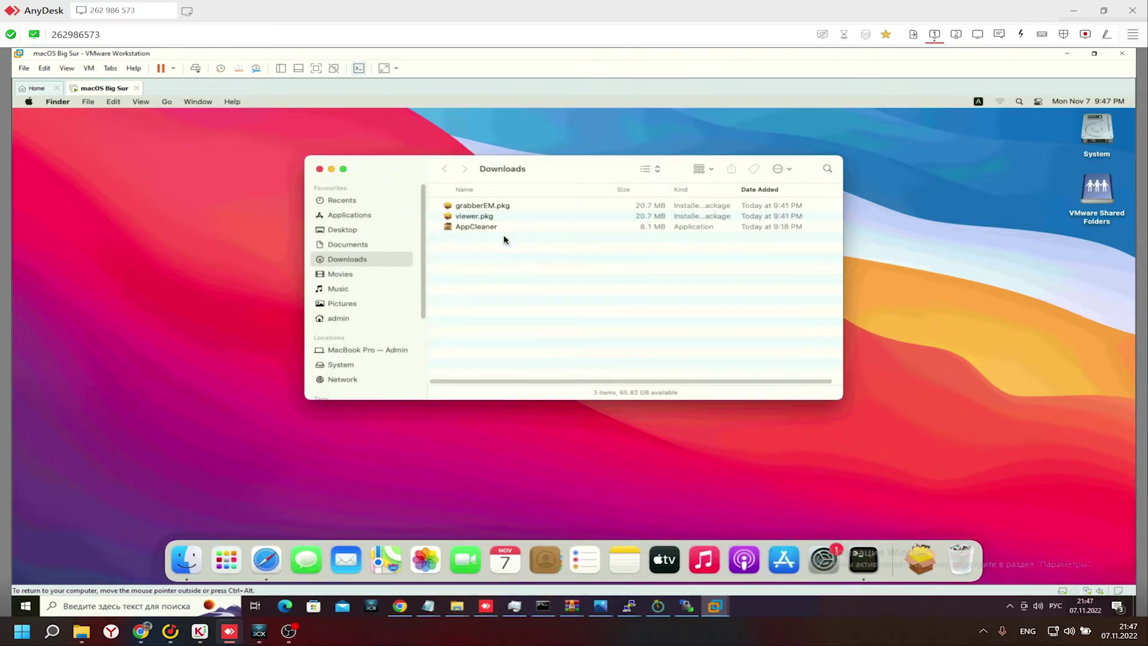
pyautogui.doubleClick(472, 207)
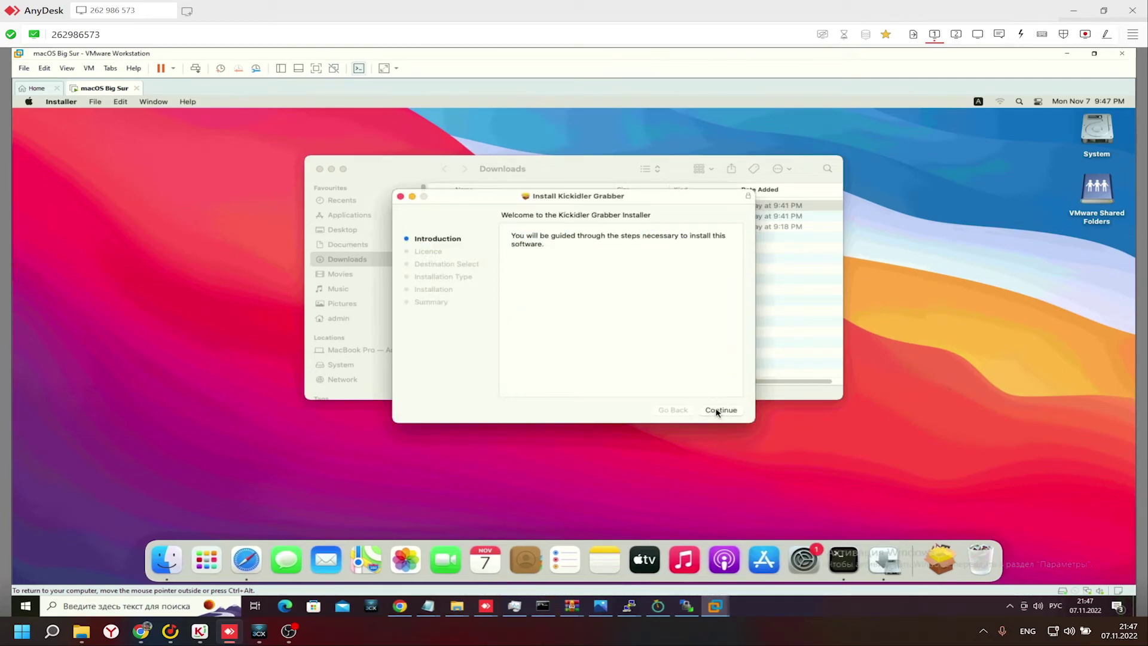
pyautogui.click(718, 411)
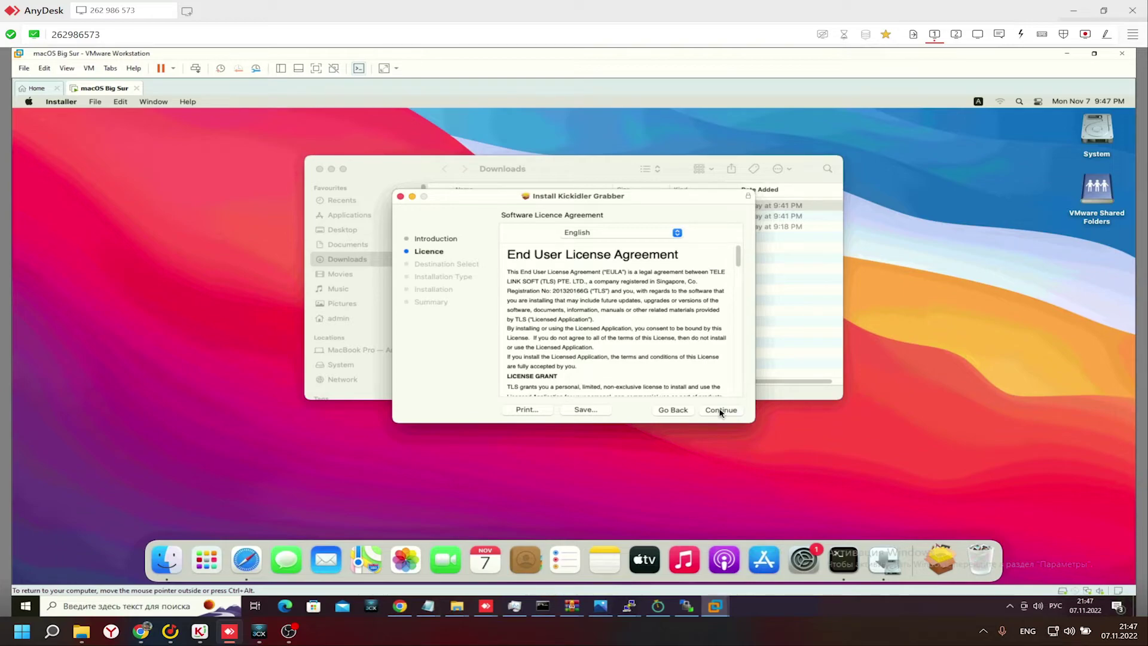
pyautogui.click(720, 410)
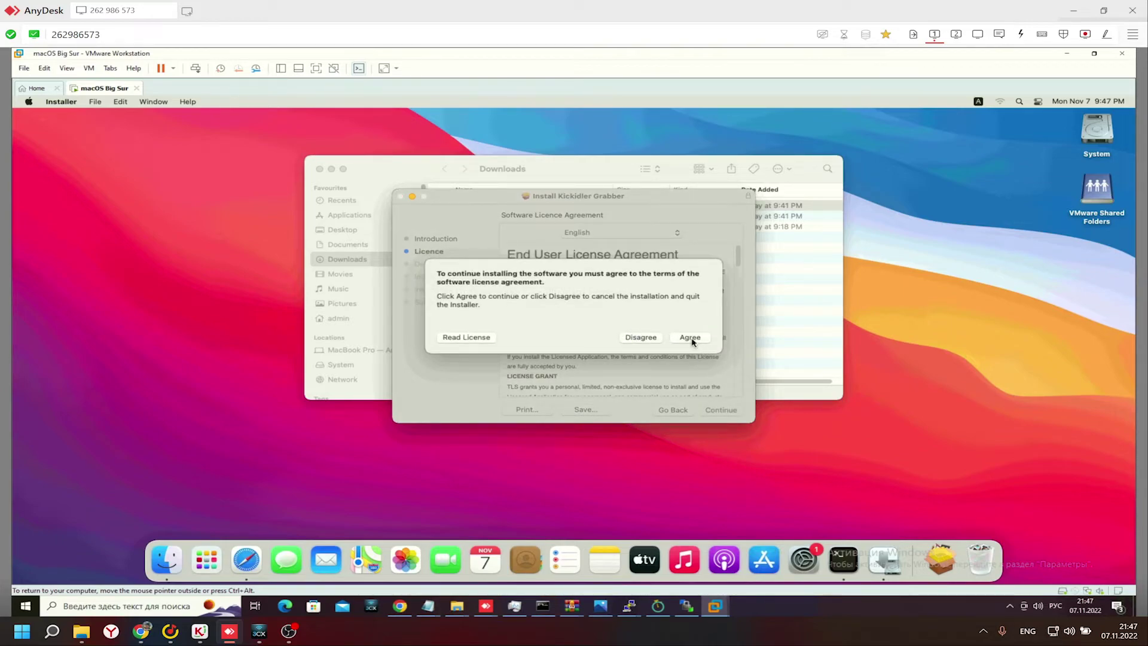
pyautogui.click(691, 338)
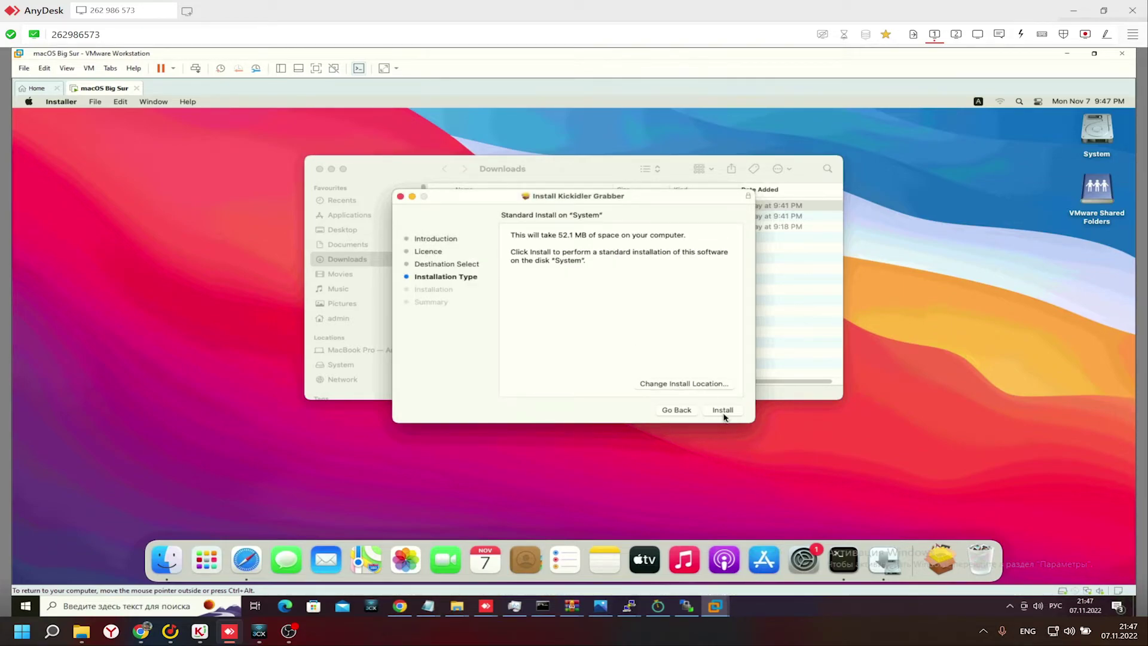
pyautogui.click(723, 411)
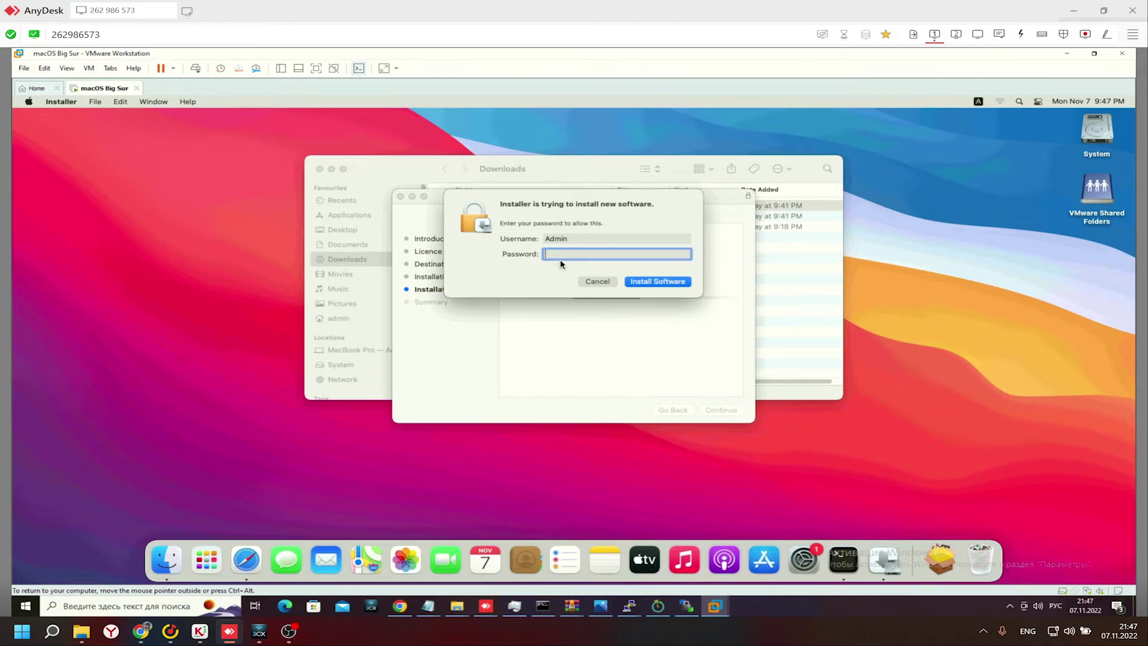
# - Authorize the Grabber install with the admin password and choose the Employee Monitoring trial licence
pyautogui.press('Return')
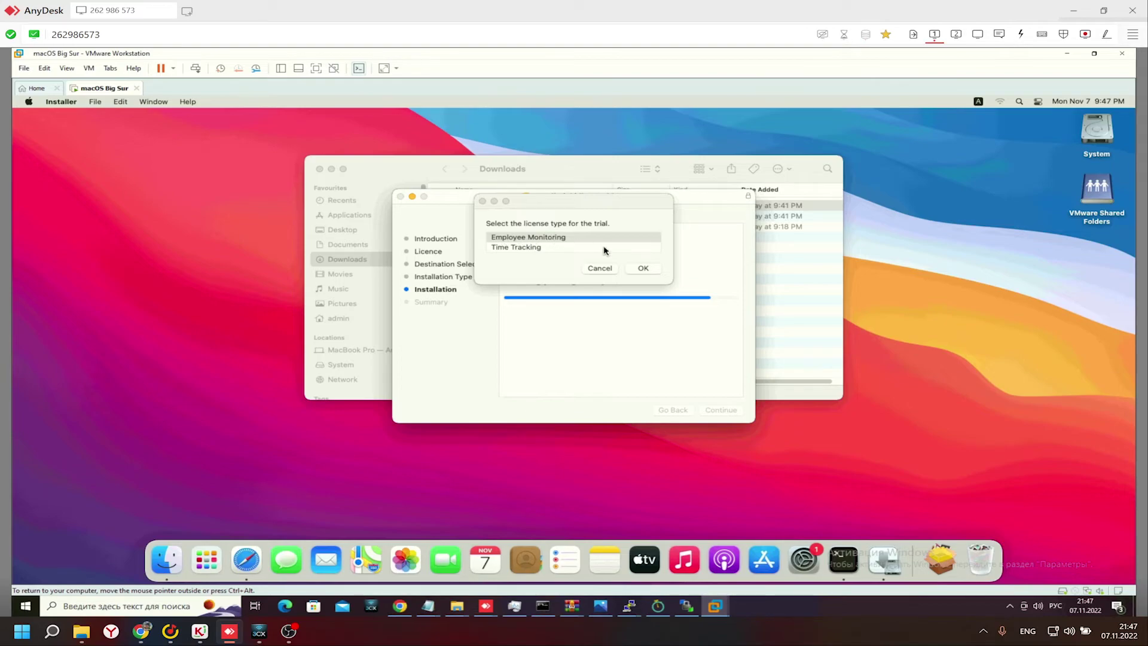
pyautogui.click(642, 273)
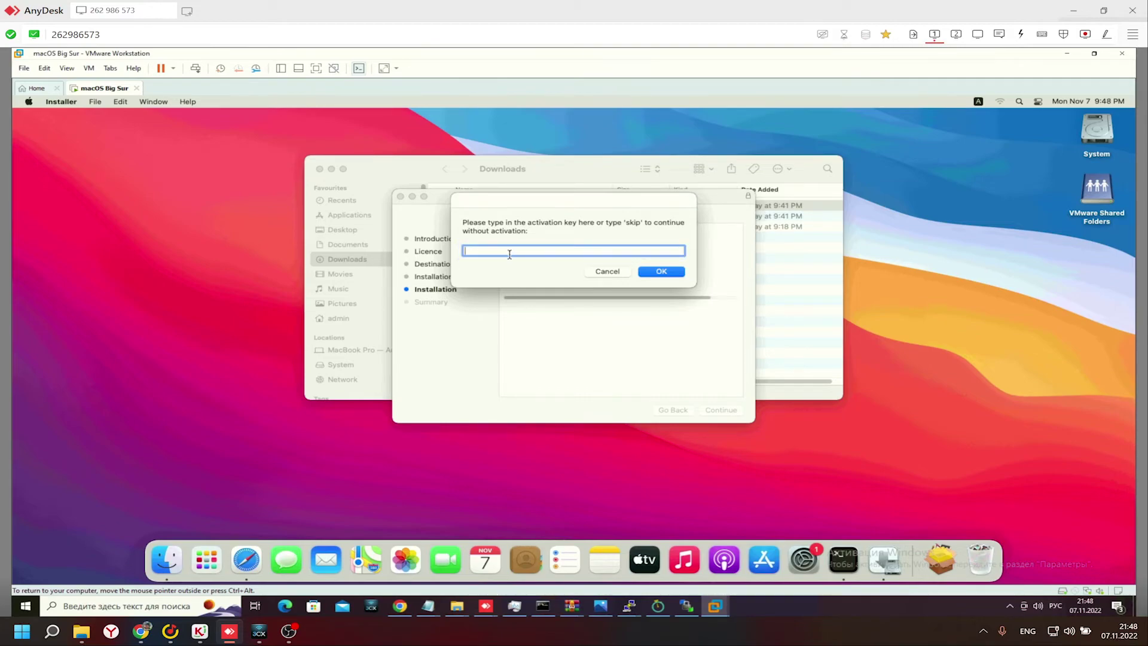
pyautogui.write('s')
pyautogui.write('kip')
# - Enter 'skip' at the activation-key prompt to finish the Grabber installation
pyautogui.click(661, 273)
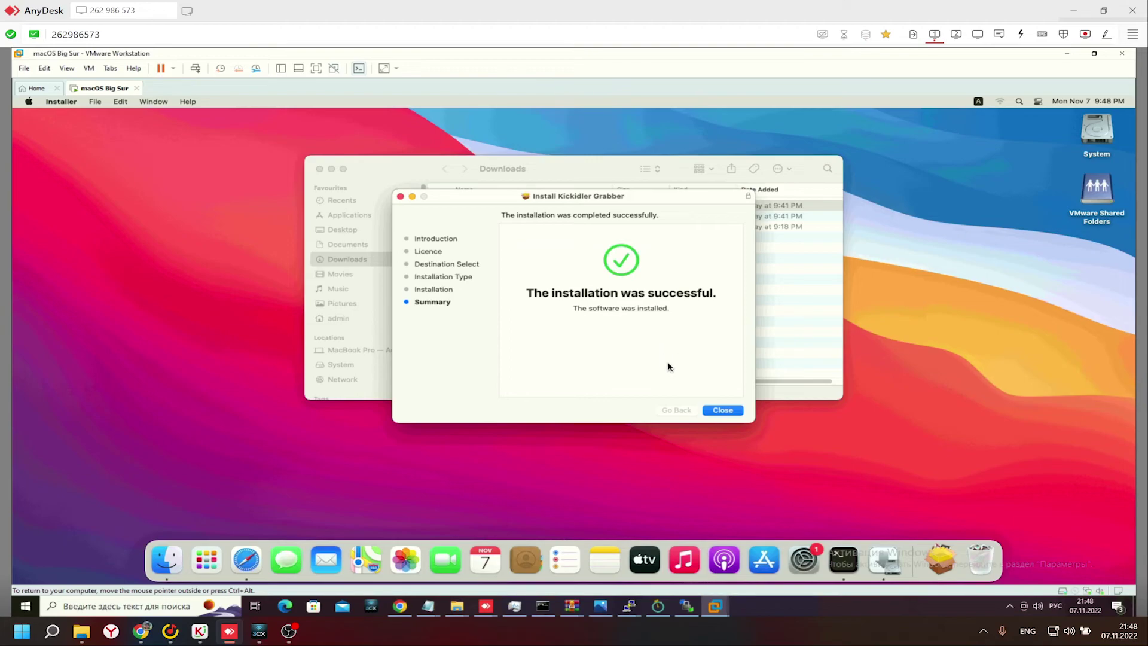
# - Close the Kickidler Grabber installer from its success summary
pyautogui.click(721, 415)
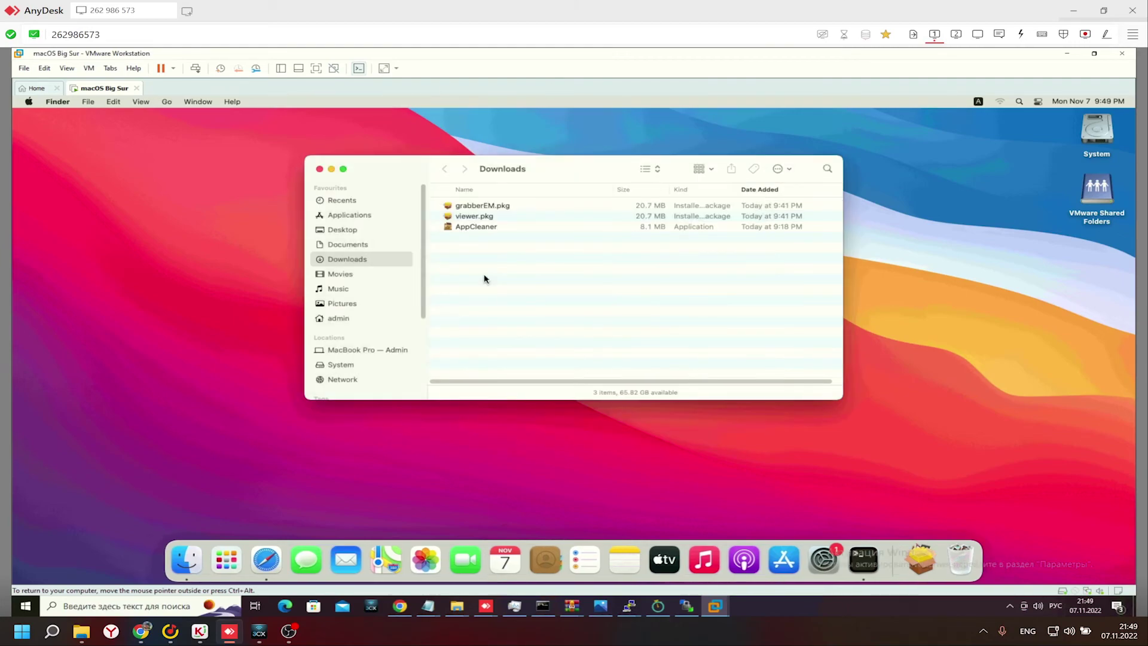